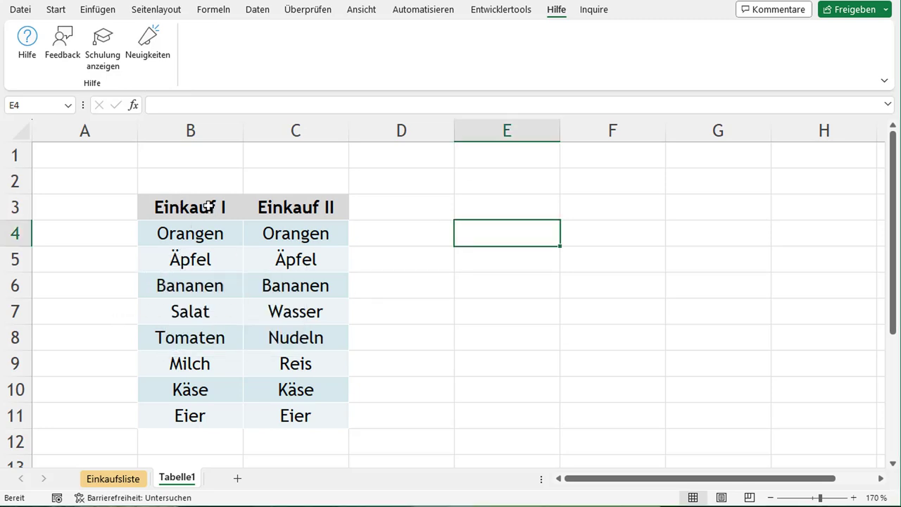
Select the Einkauf I list and go through its items from Orangen down to Eier.
drag(209, 206, 207, 412)
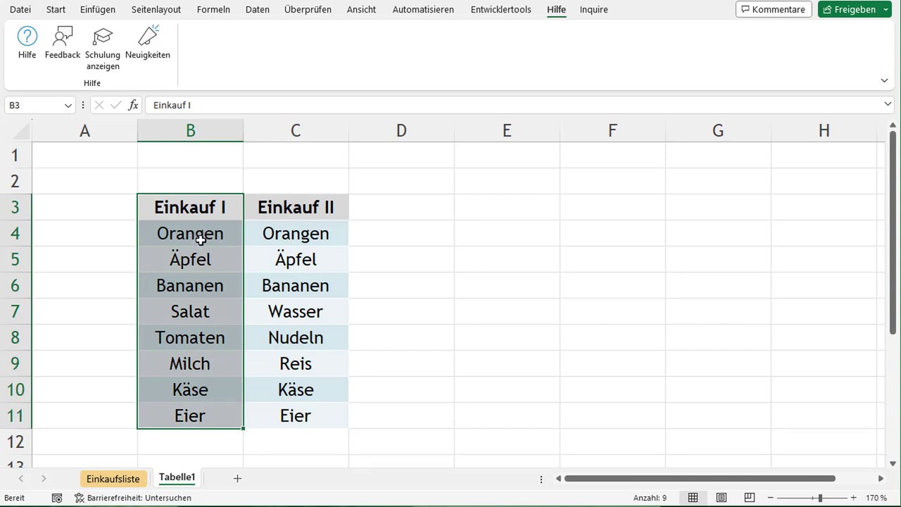
click(201, 241)
click(191, 260)
click(199, 292)
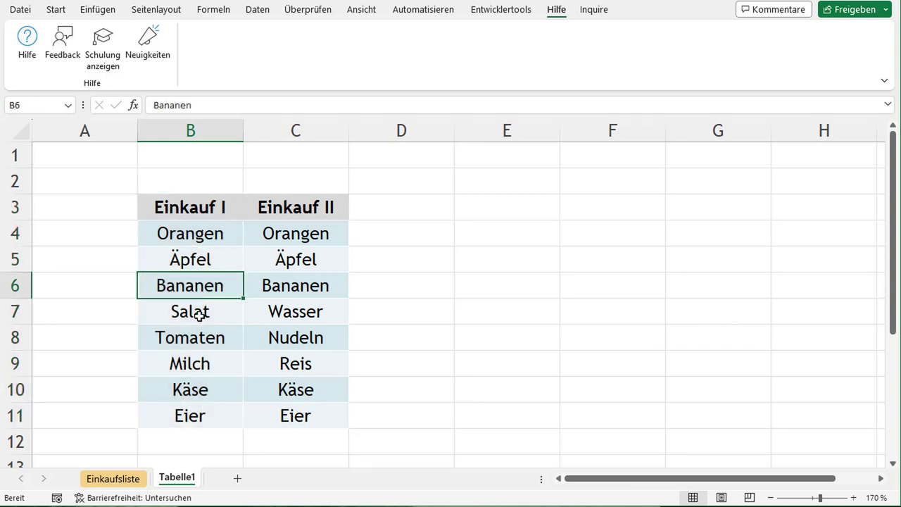
click(200, 314)
click(201, 339)
click(202, 364)
click(205, 389)
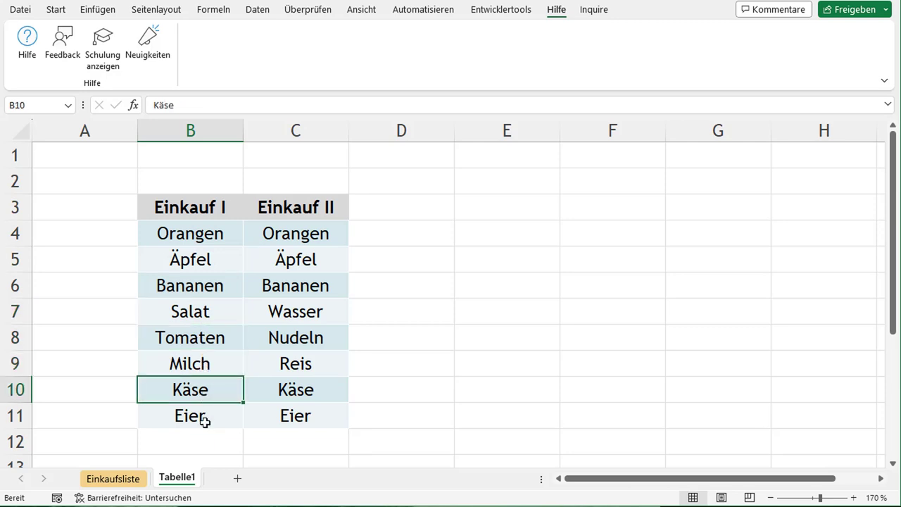
click(204, 421)
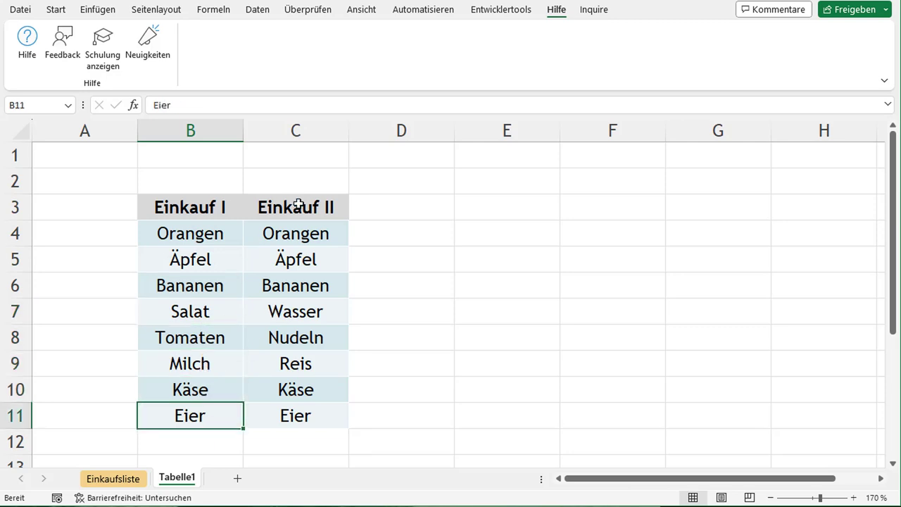
Review the Einkauf II items, comparing Wasser with Salat in Einkauf I.
click(301, 206)
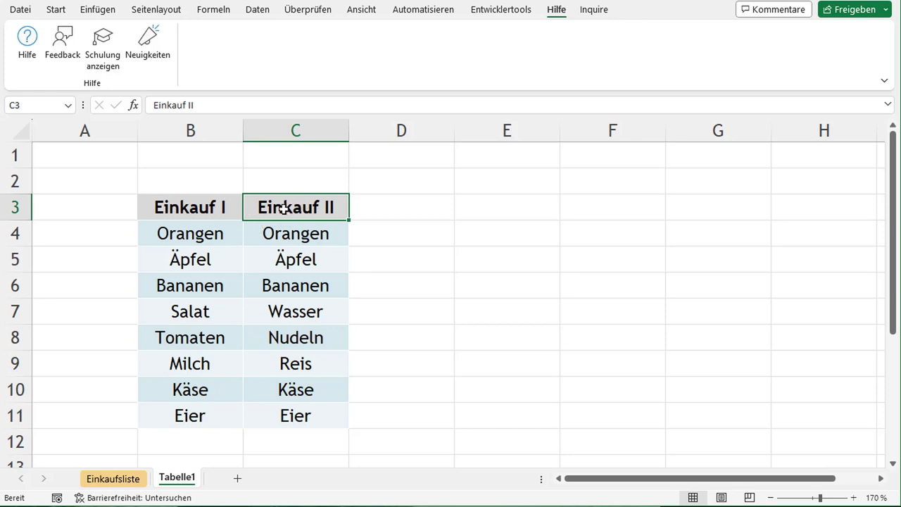
click(304, 235)
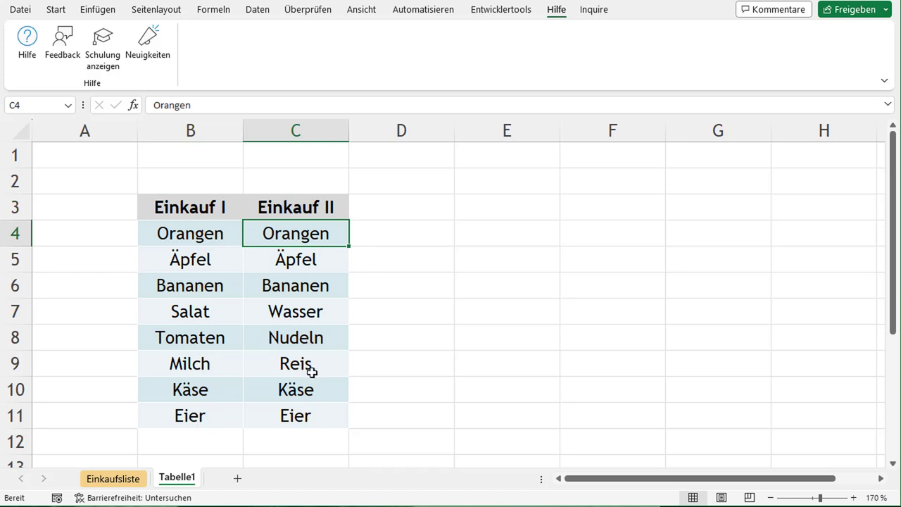
click(309, 416)
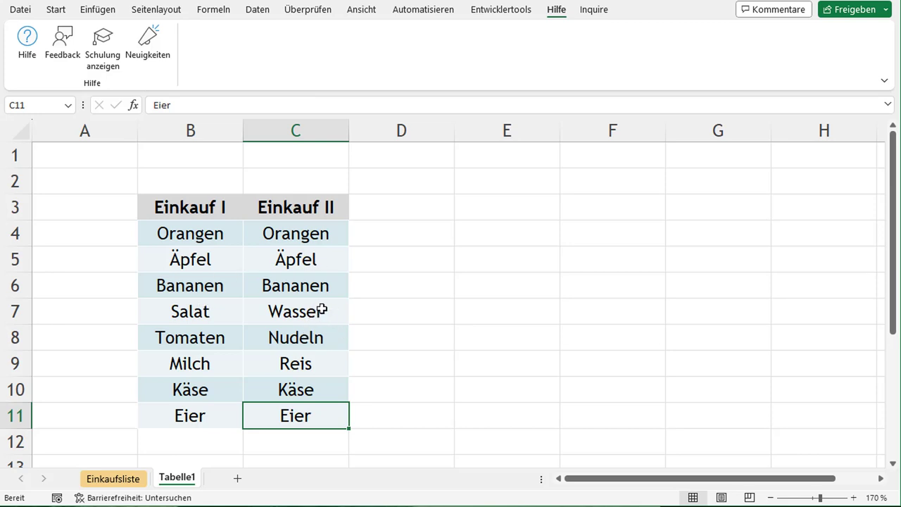
click(322, 310)
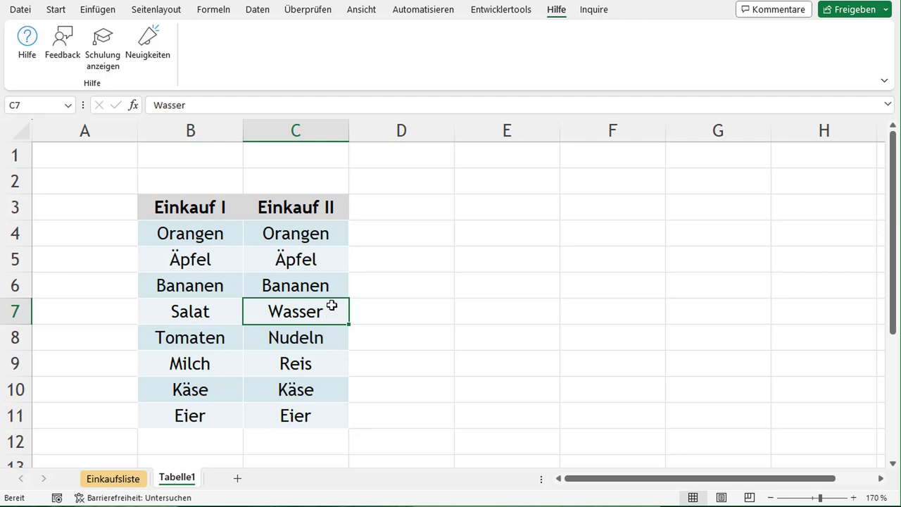
click(229, 311)
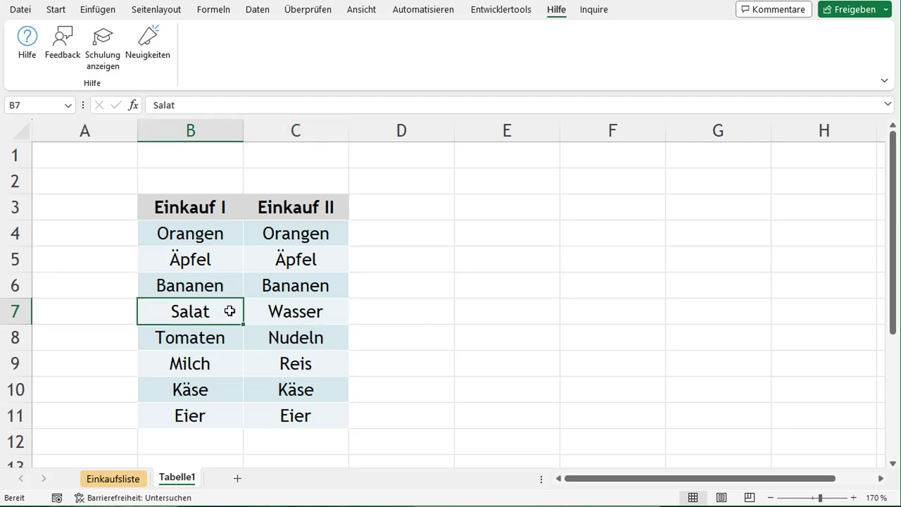
click(308, 314)
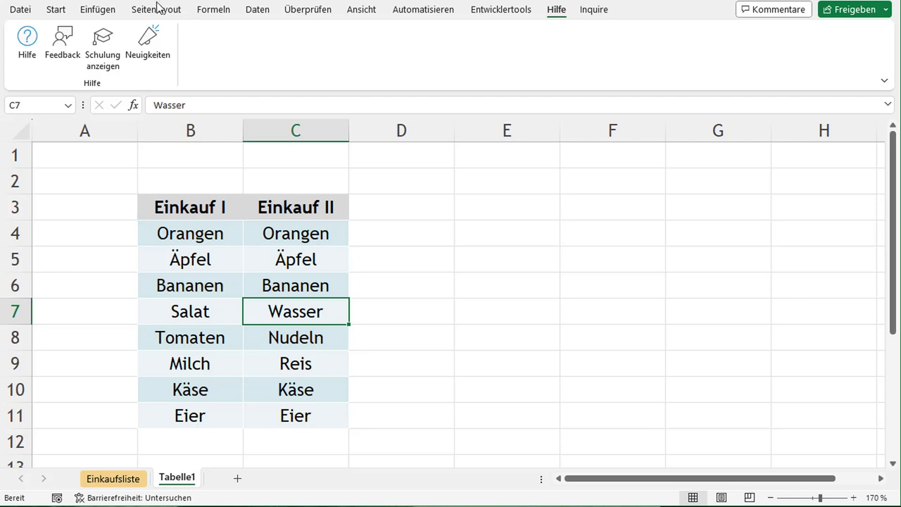
On the Start tab, select Orangen in B4 and bring up Bedingte Formatierung.
click(62, 10)
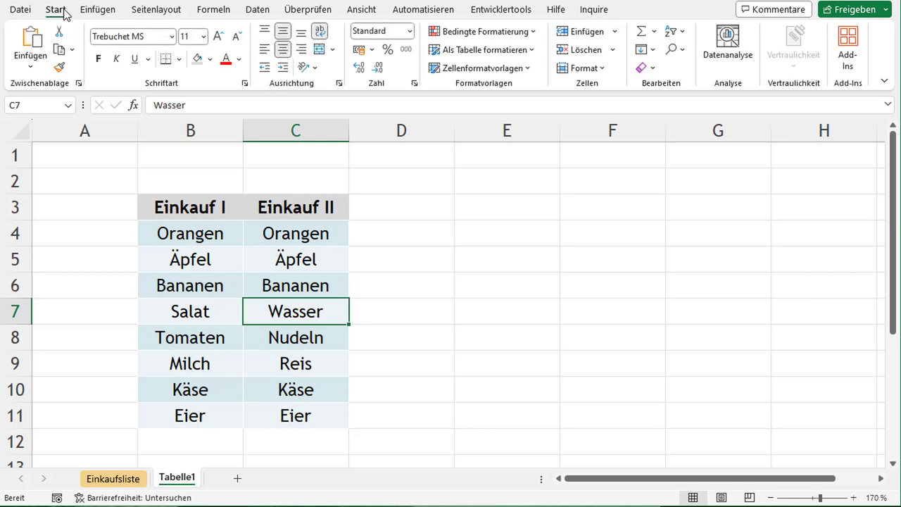
click(211, 240)
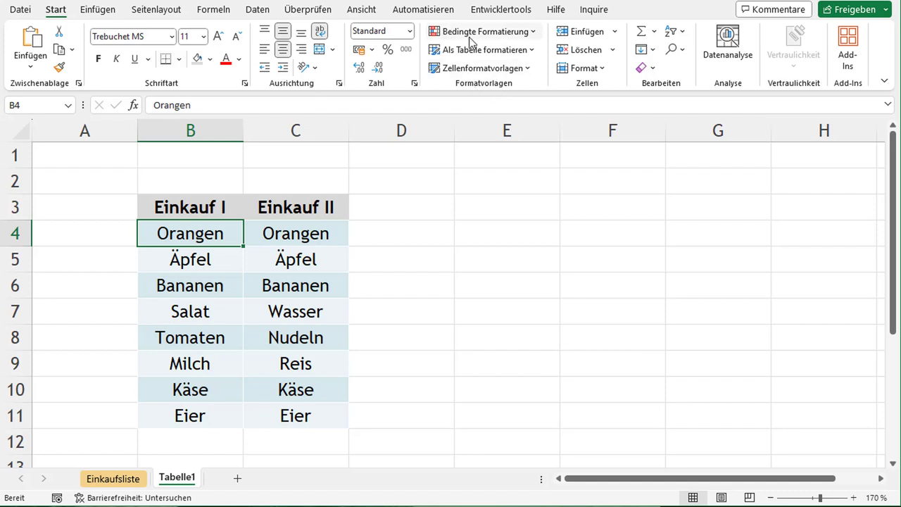
click(525, 38)
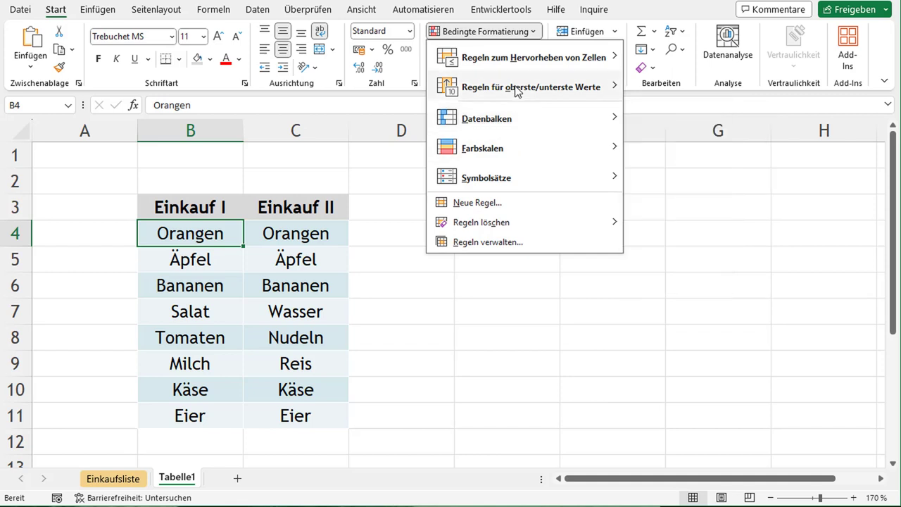
mouse_move(533, 58)
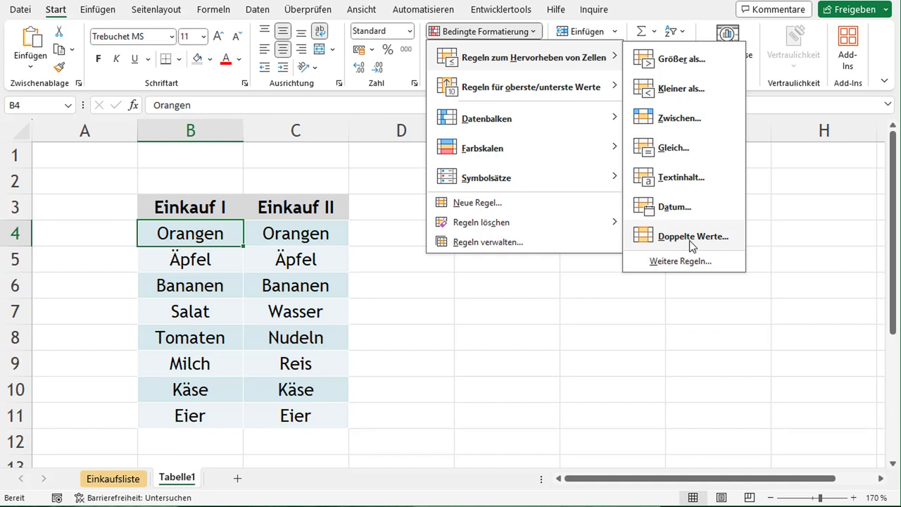
Check the Doppelte Werte dialog's Doppelte and hellroter Füllung settings, then cancel without applying them.
click(690, 237)
drag(383, 218, 504, 192)
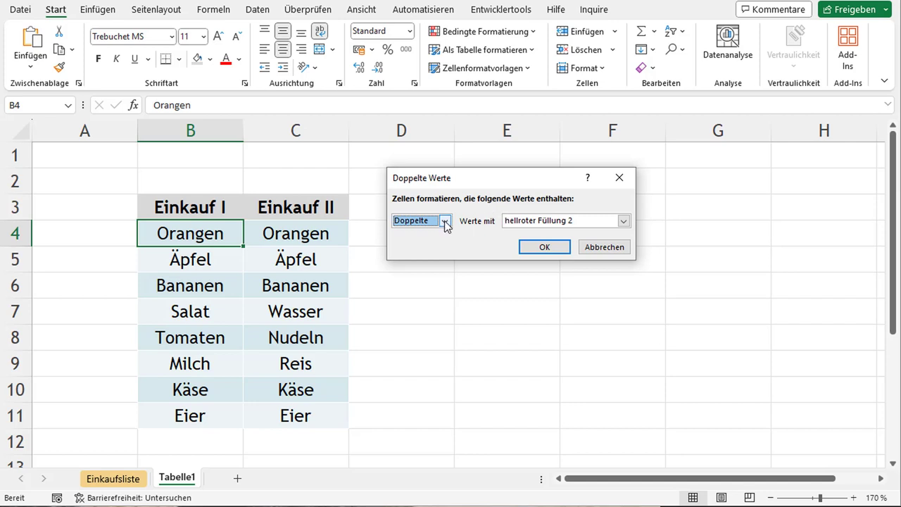
click(445, 220)
click(445, 222)
click(623, 221)
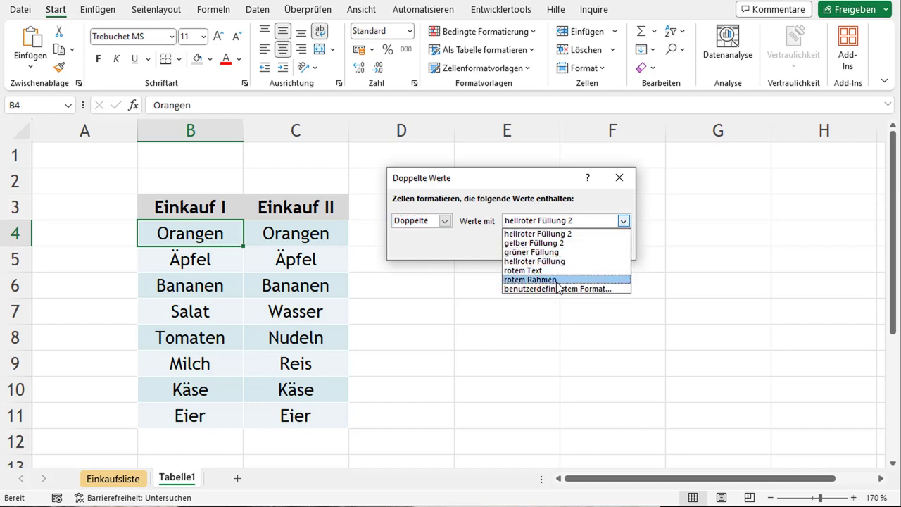
click(555, 199)
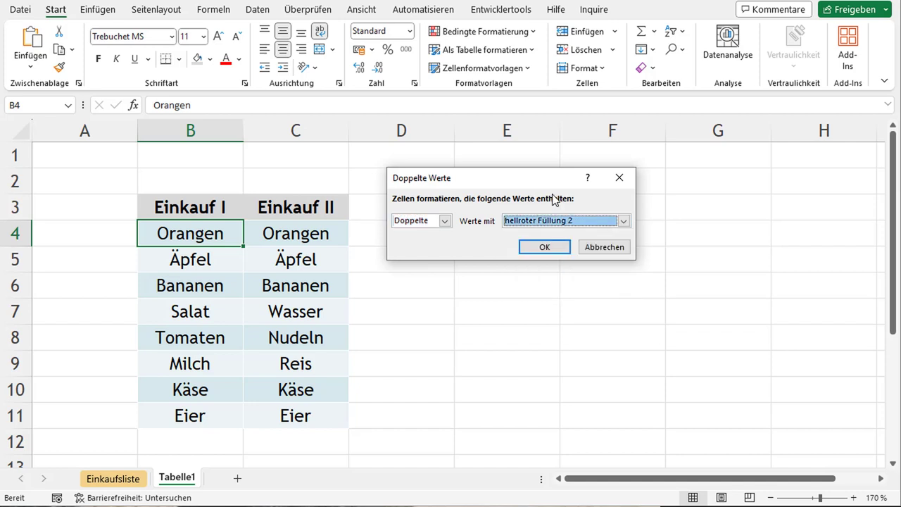
click(607, 250)
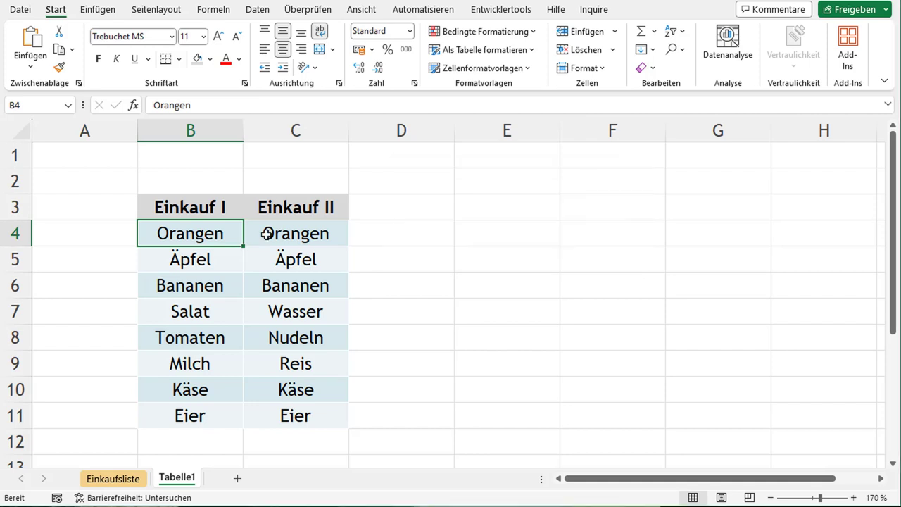
Select both lists and apply a Doppelte Werte rule with grüner Füllung.
mouse_move(189, 234)
mouse_down()
mouse_move(292, 367)
mouse_move(292, 416)
mouse_up()
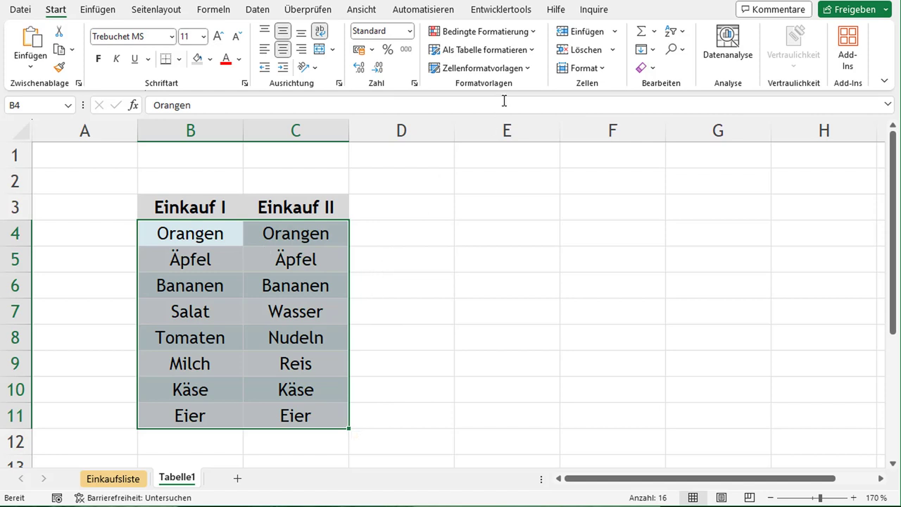
click(534, 33)
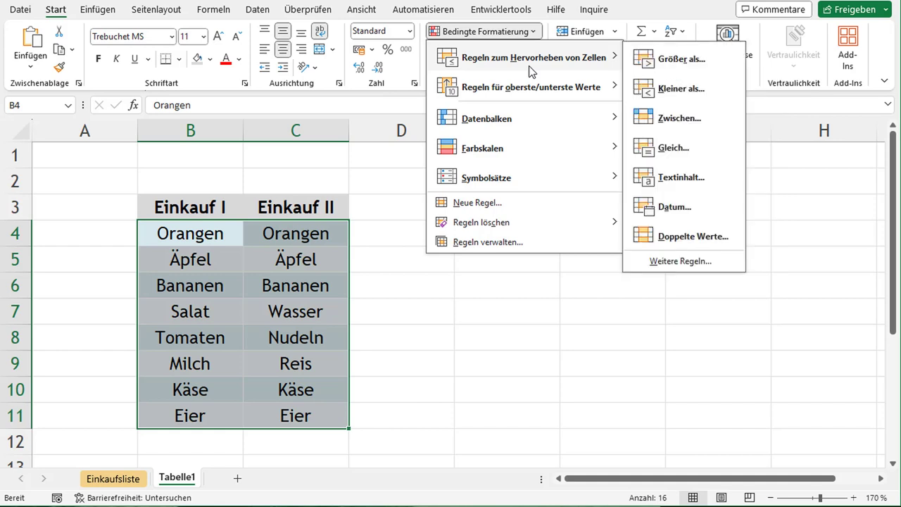
click(690, 234)
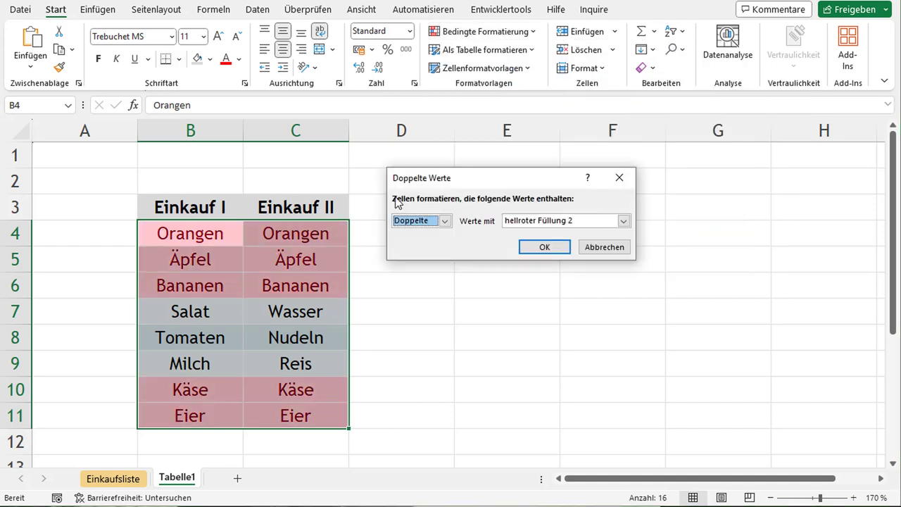
drag(436, 181, 436, 165)
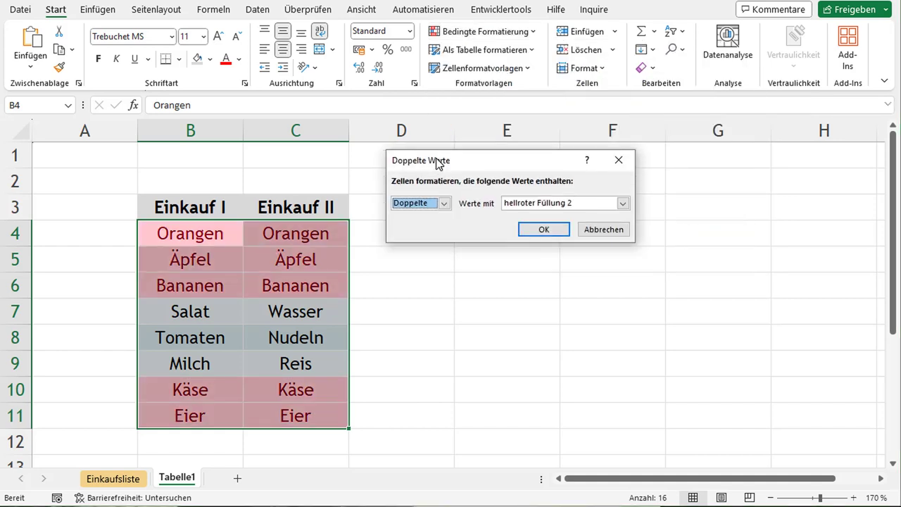
click(623, 204)
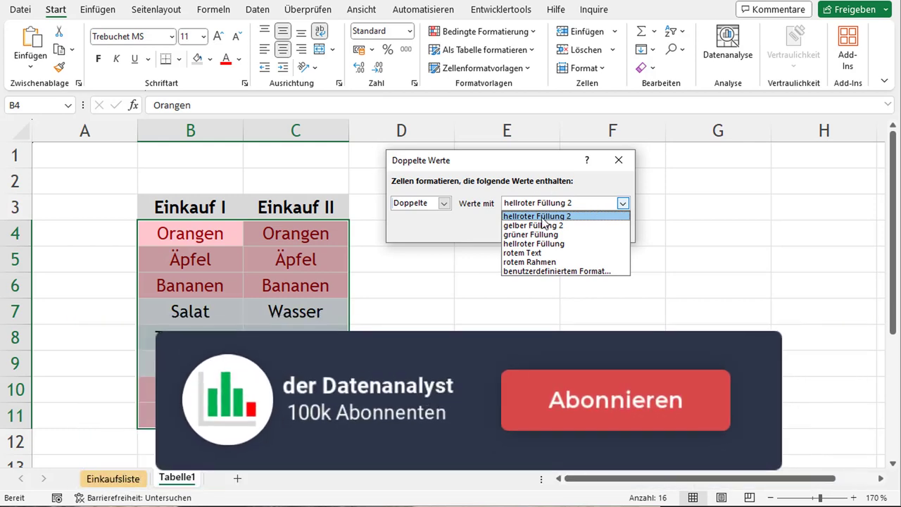
click(542, 235)
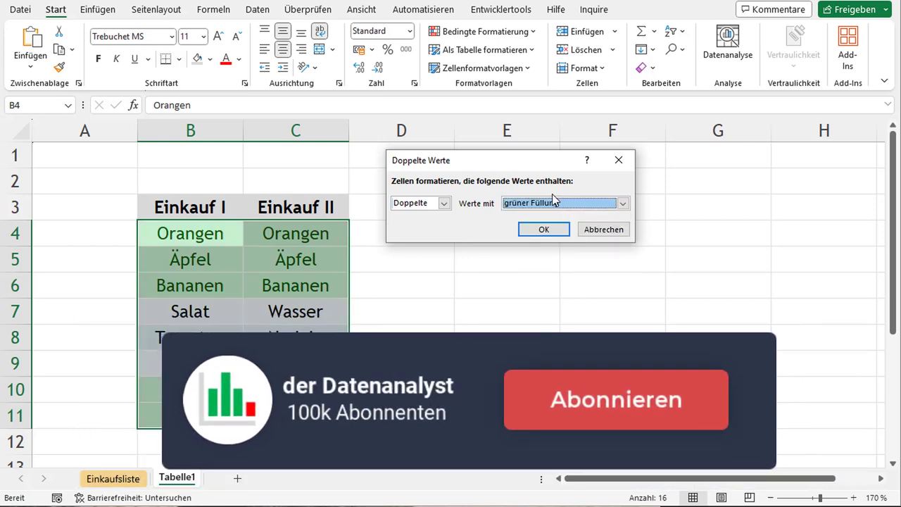
click(539, 229)
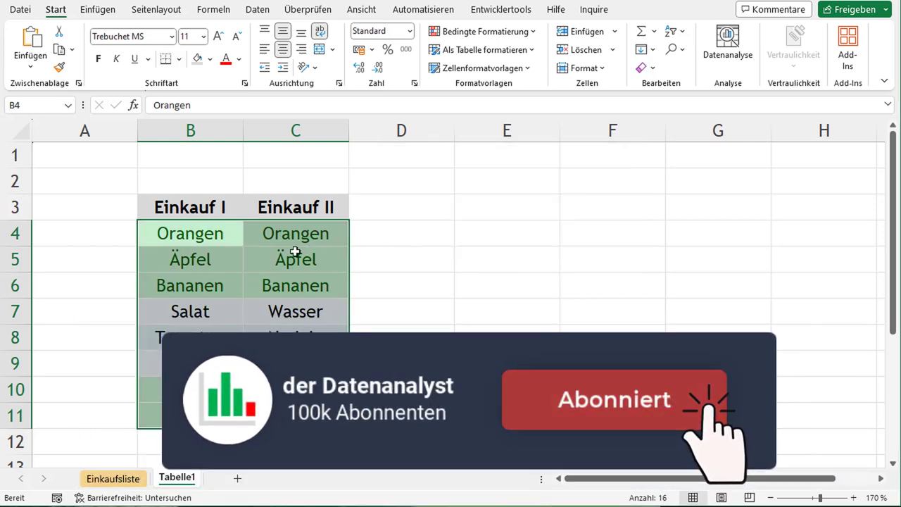
click(238, 239)
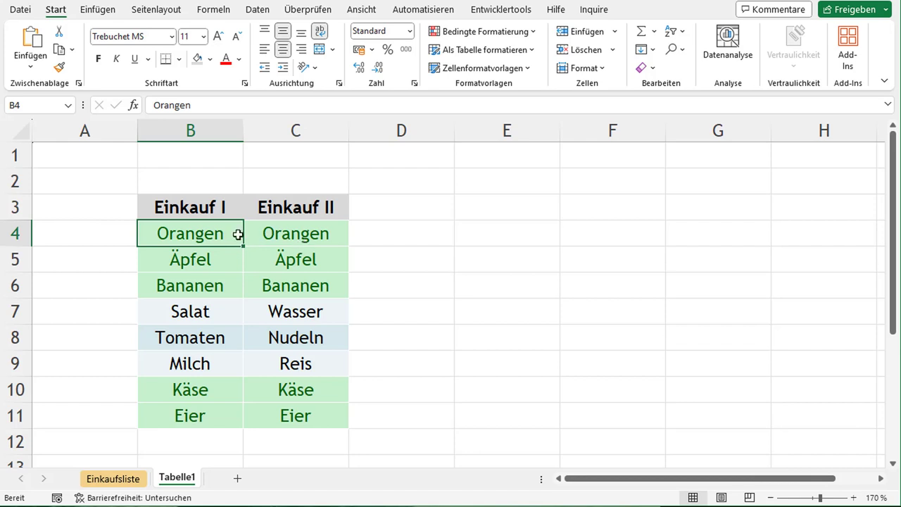
Check the highlighted entries in B5 and B6, then undo the green duplicate formatting with Ctrl+Z.
click(228, 260)
click(227, 283)
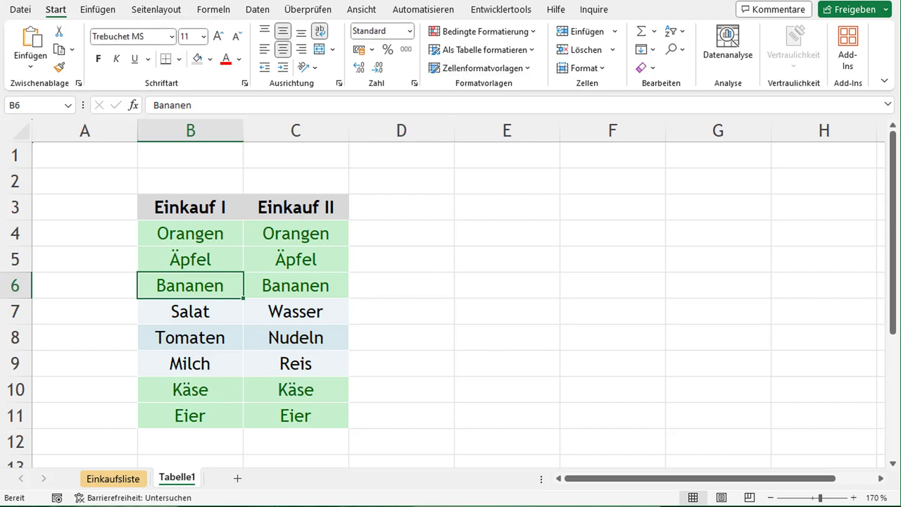
key(ctrl+z)
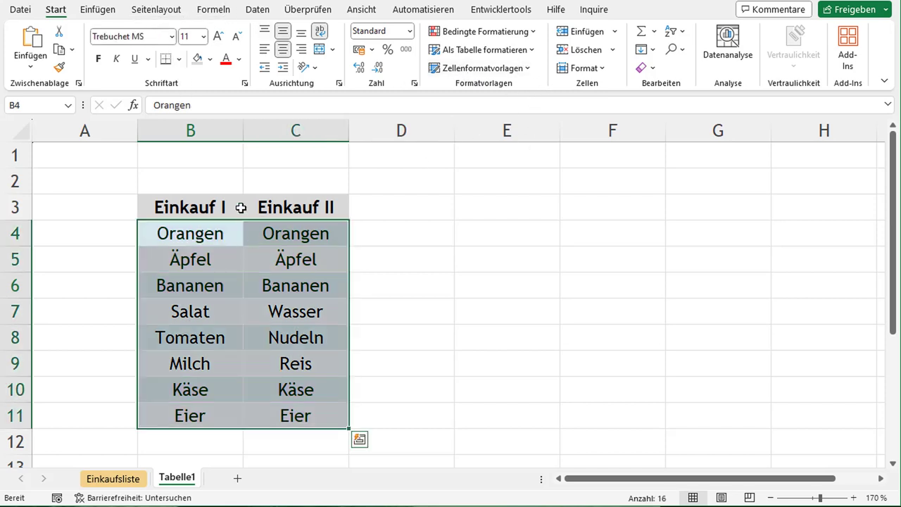
Apply a Doppelte Werte rule switched to Eindeutige with grüner Füllung to both lists.
click(536, 36)
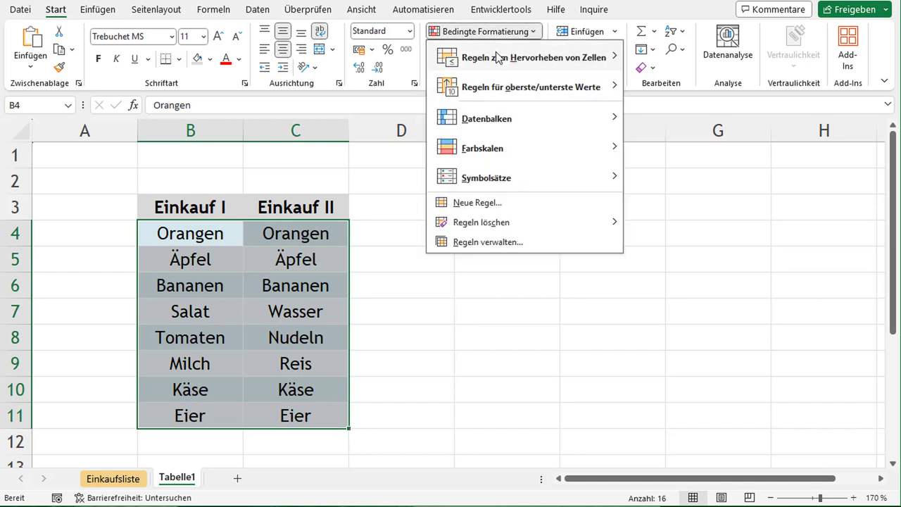
mouse_move(525, 57)
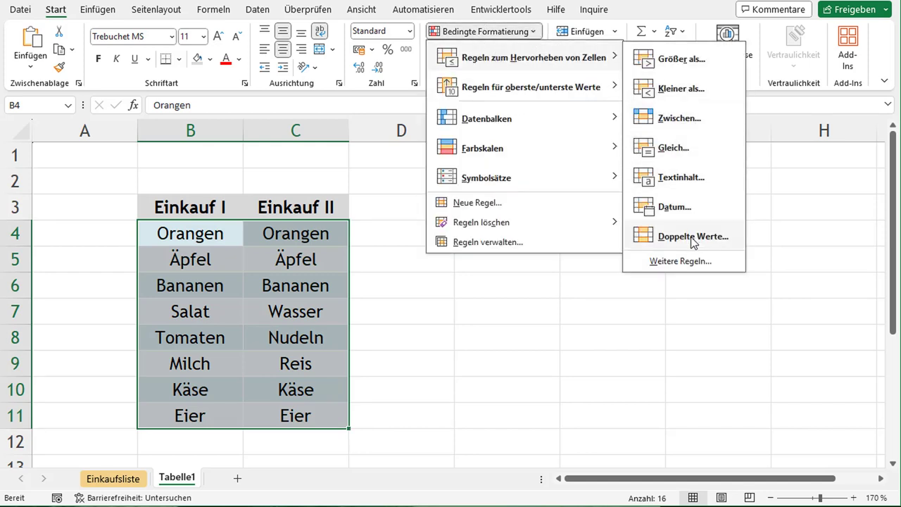
click(693, 238)
drag(493, 169, 493, 151)
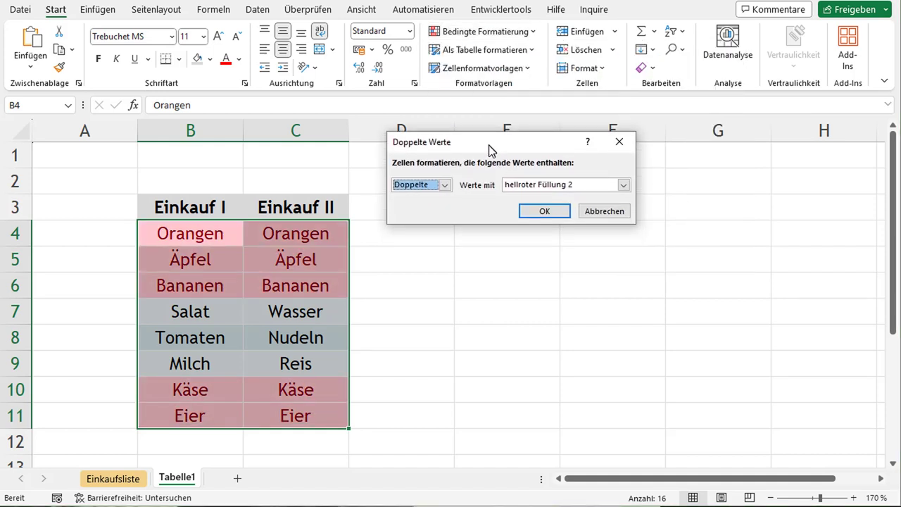
click(443, 186)
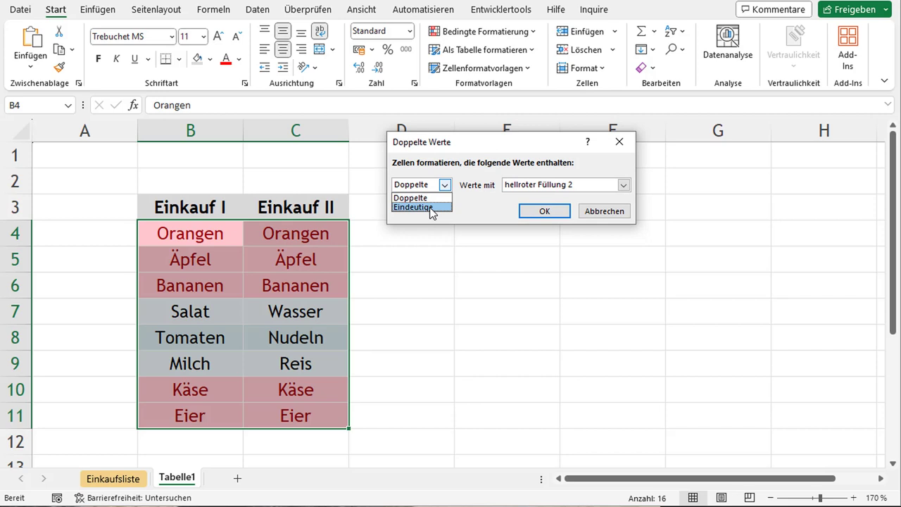
click(429, 207)
click(624, 185)
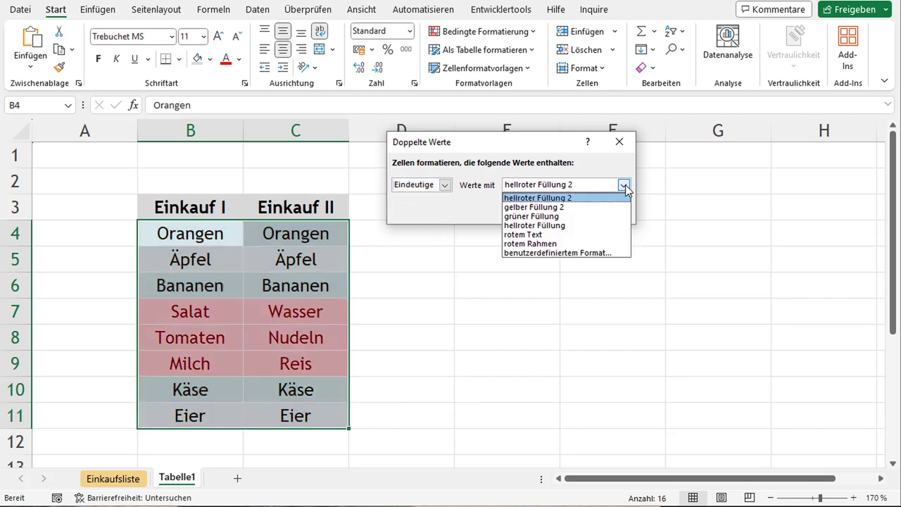
click(548, 216)
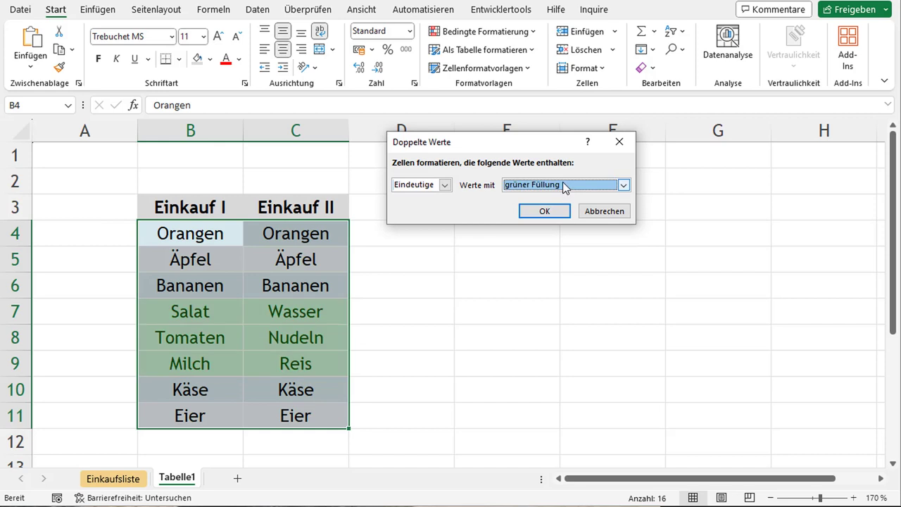
click(560, 219)
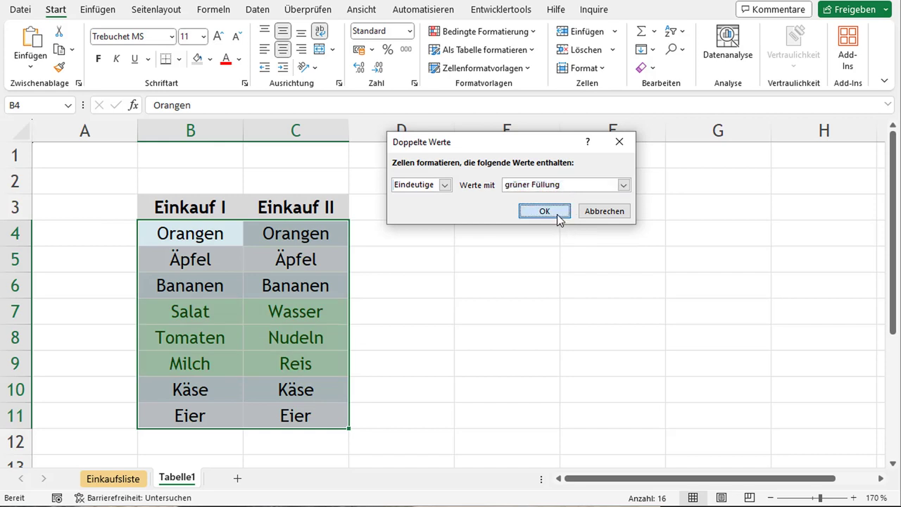
click(296, 286)
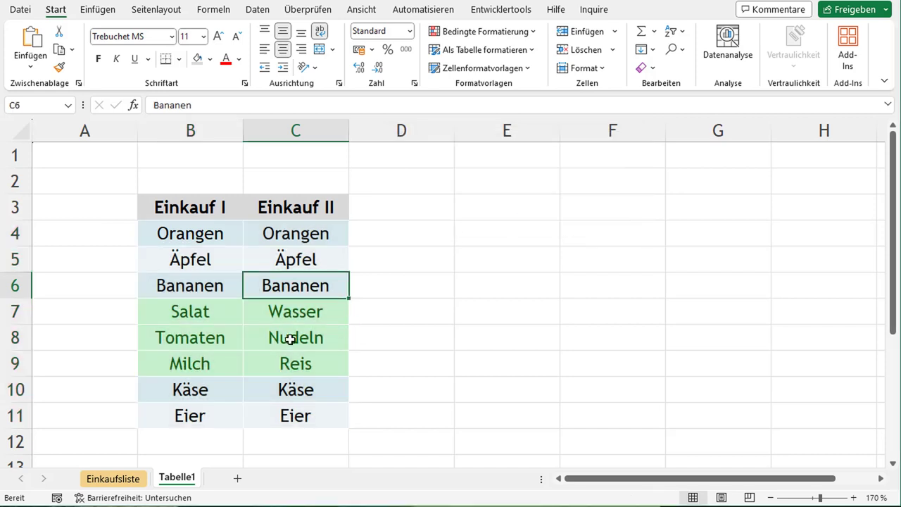
drag(215, 317, 294, 367)
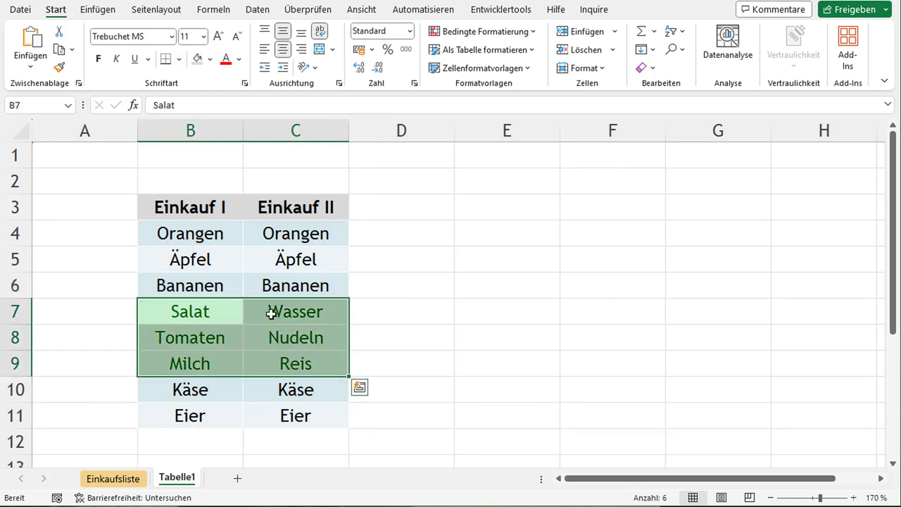
click(272, 314)
click(200, 225)
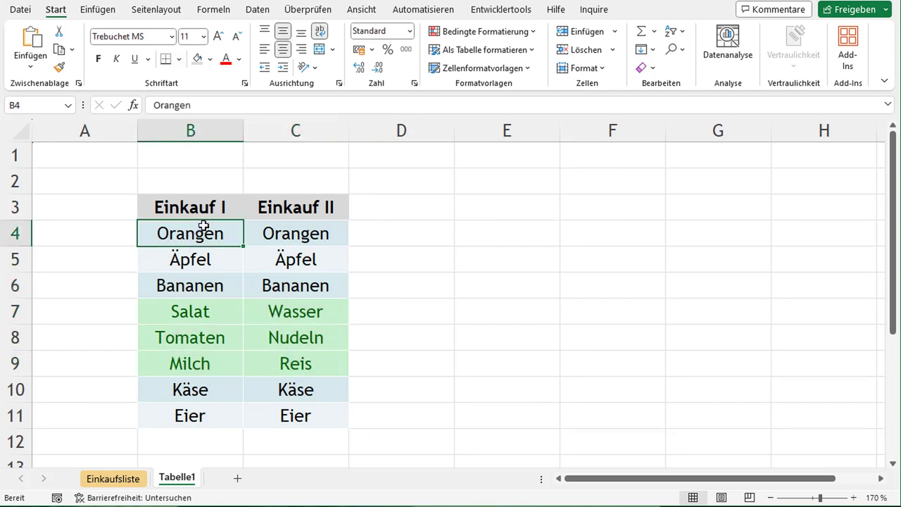